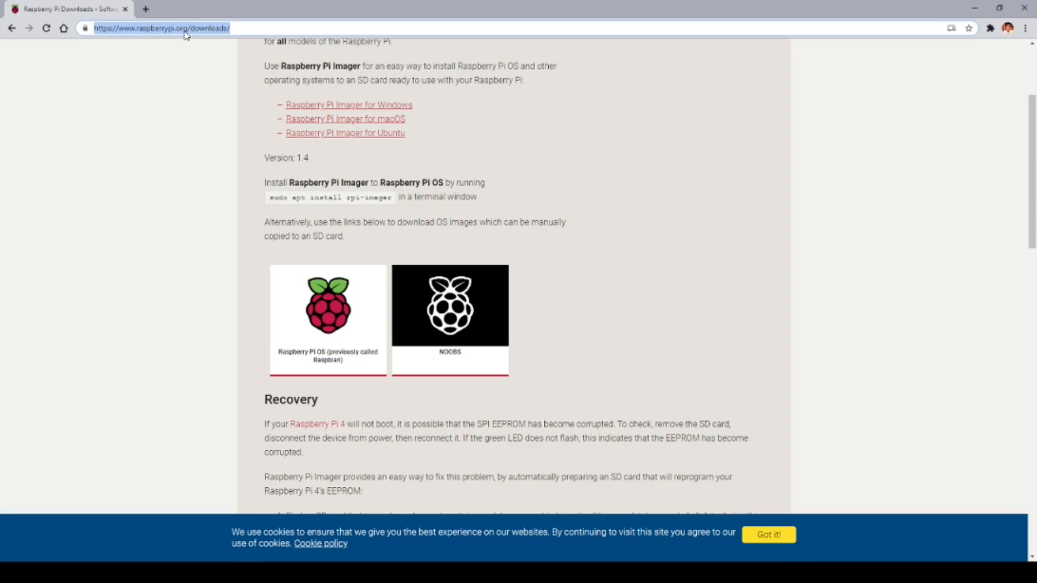
- Review the Raspberry Pi downloads page and open the Raspberry Pi OS (previously called Raspbian) download page
click(245, 28)
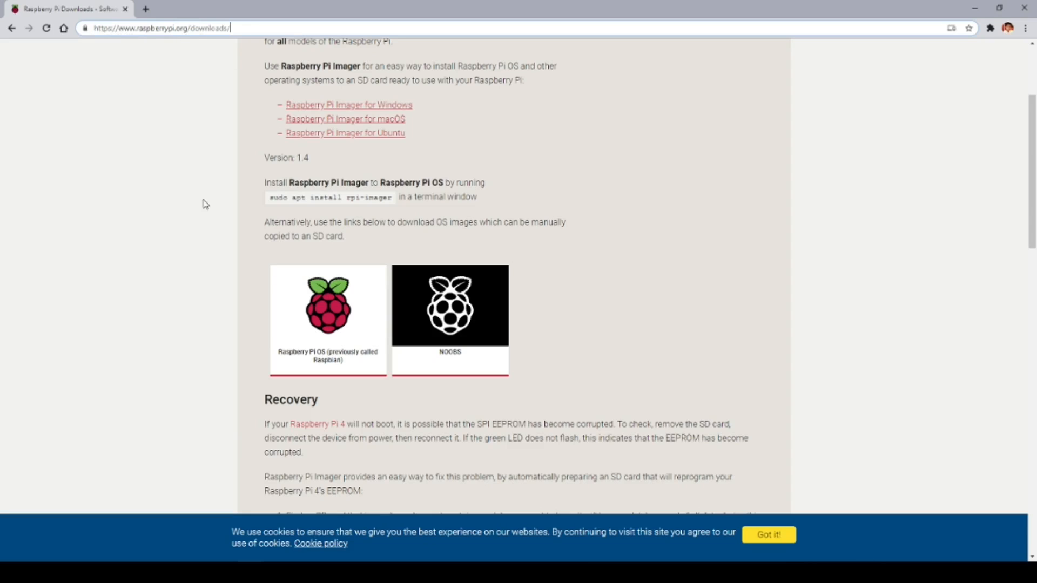
scroll(307, 176, up, 3)
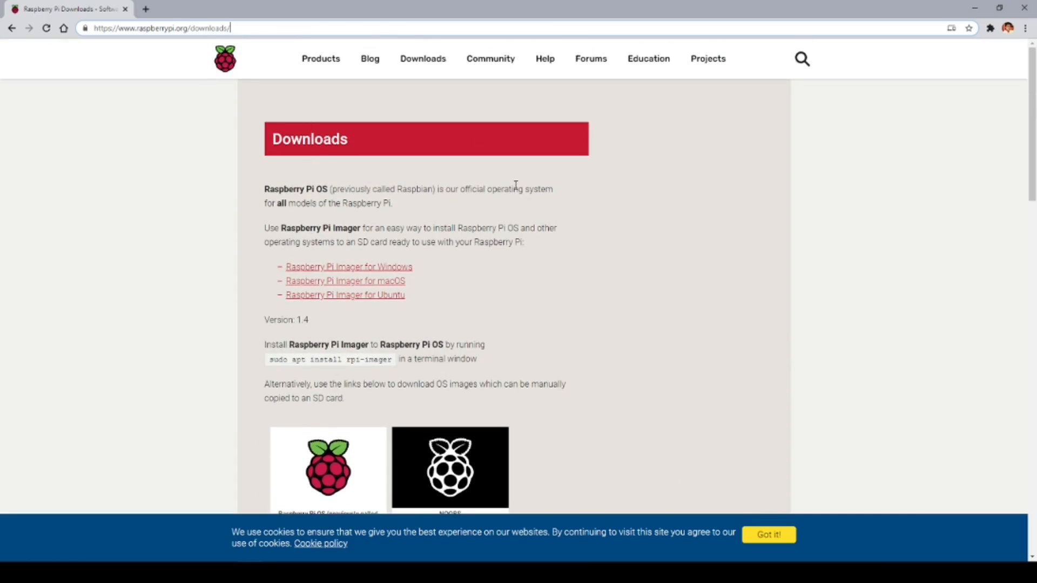
scroll(532, 281, down, 3)
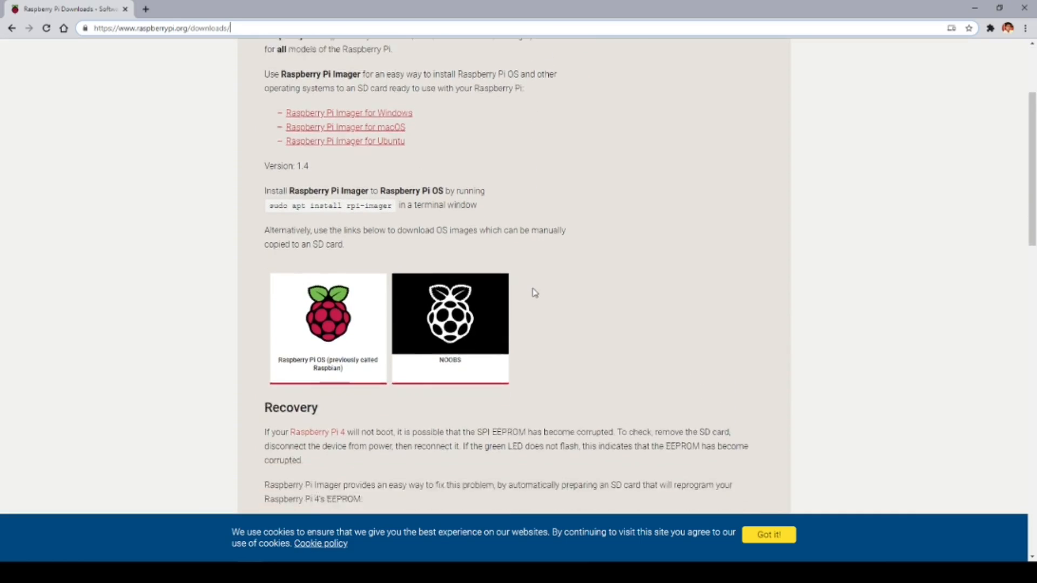
scroll(535, 292, down, 1)
scroll(556, 284, down, 1)
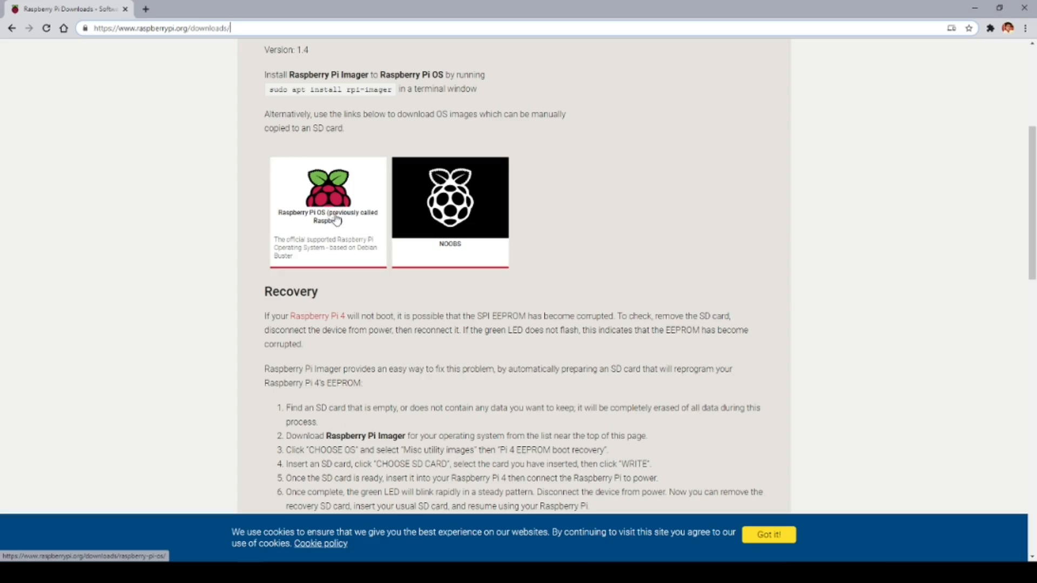
click(330, 197)
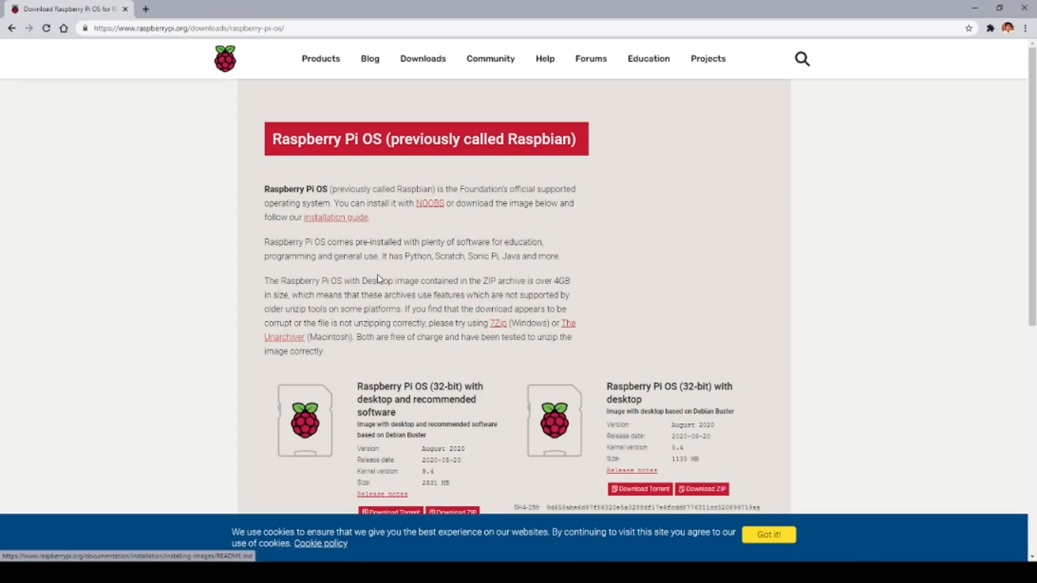
- Download the torrent file for Raspberry Pi OS (32-bit) with desktop and recommended software
scroll(381, 278, down, 2)
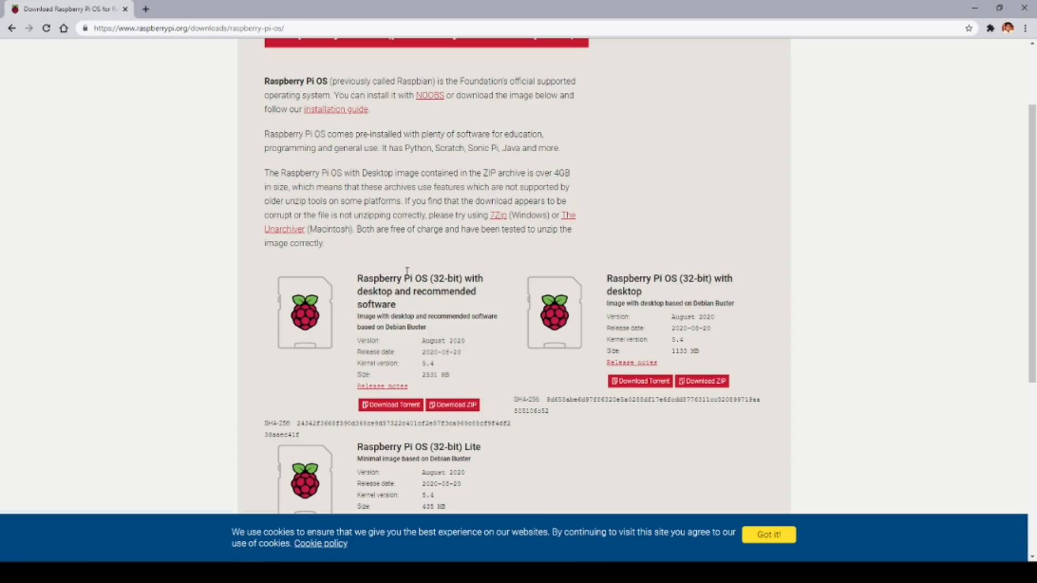
scroll(407, 271, down, 1)
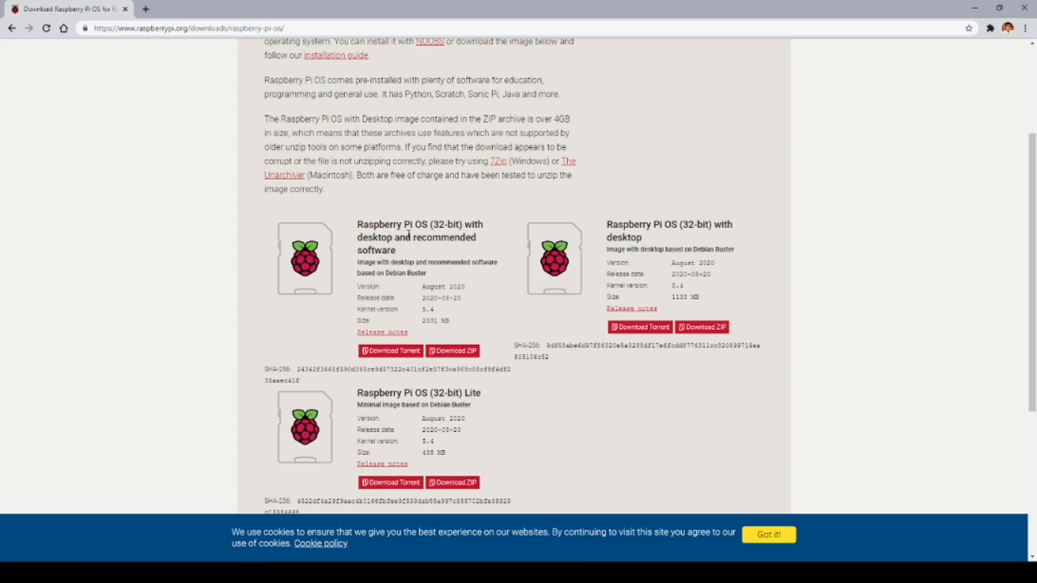
click(390, 350)
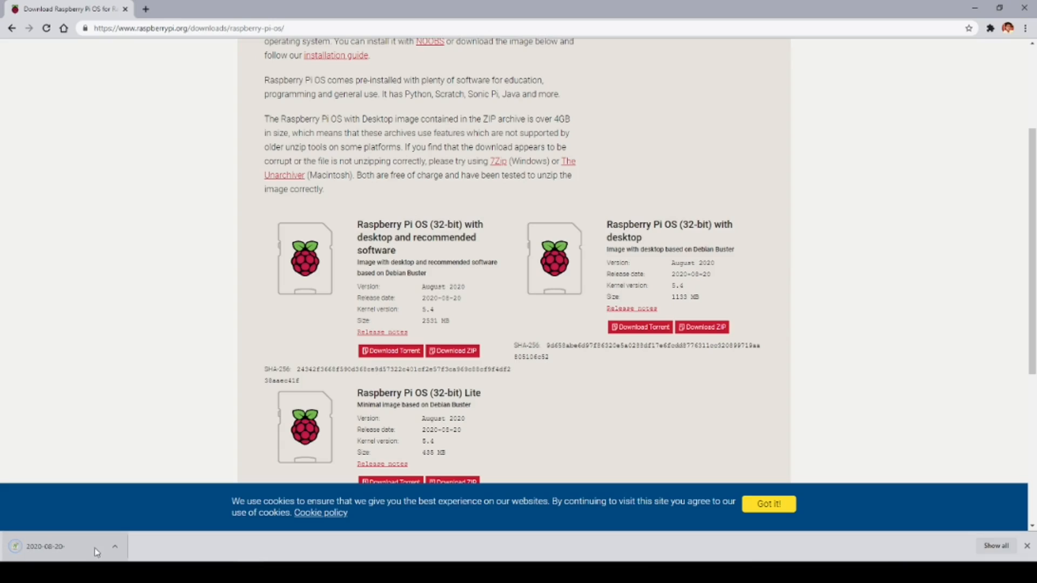
- Show the downloaded Raspberry Pi OS torrent in its folder, open it in µTorrent and start it with the default options
click(115, 546)
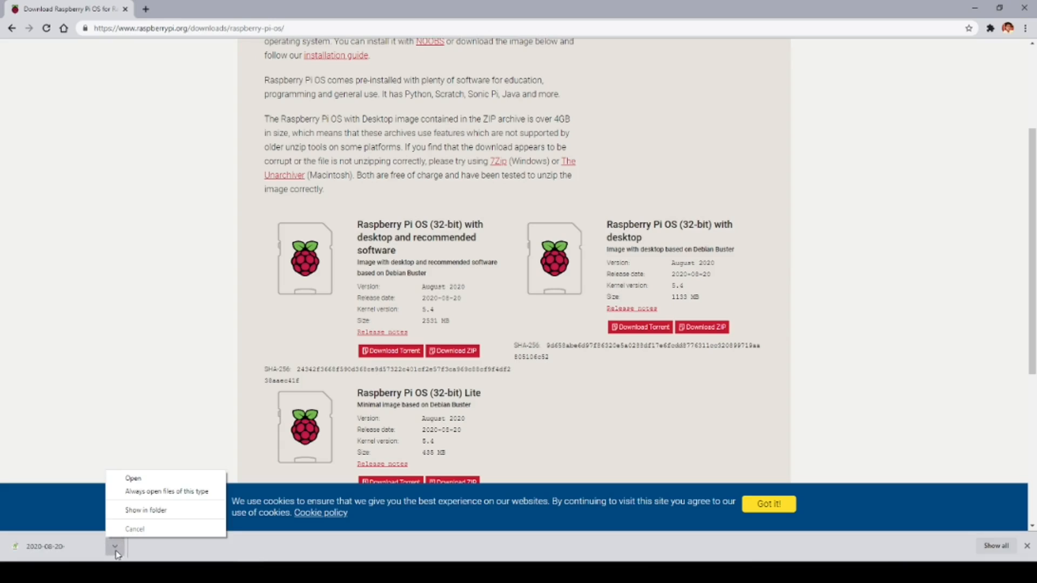
click(144, 513)
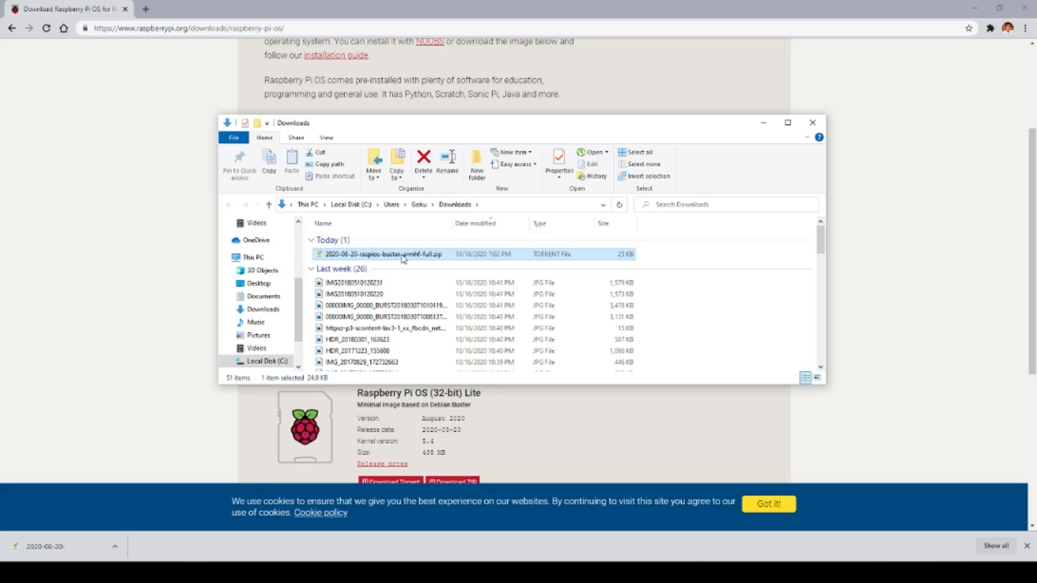
double_click(374, 255)
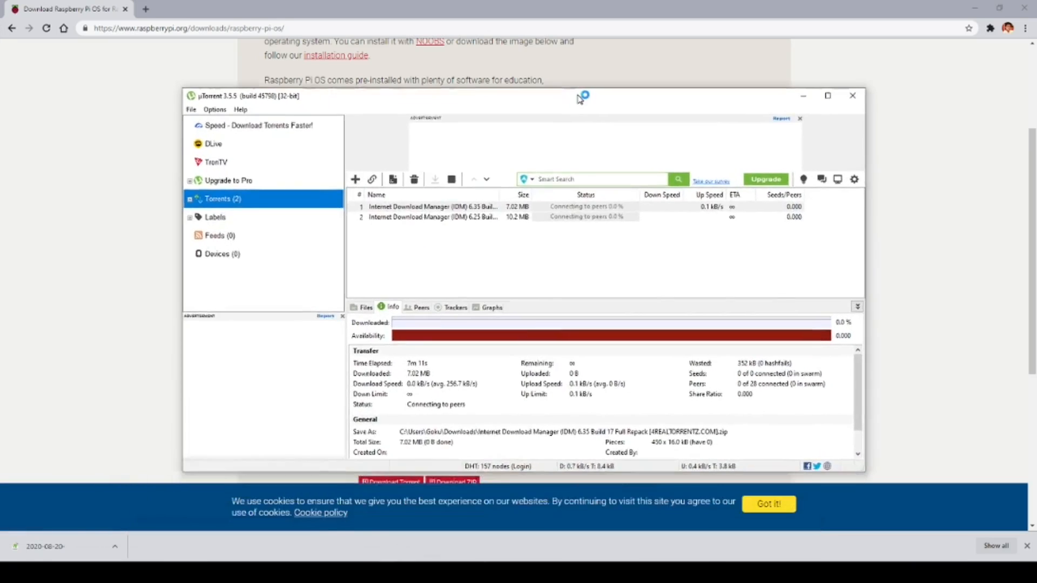
drag(578, 96, 584, 93)
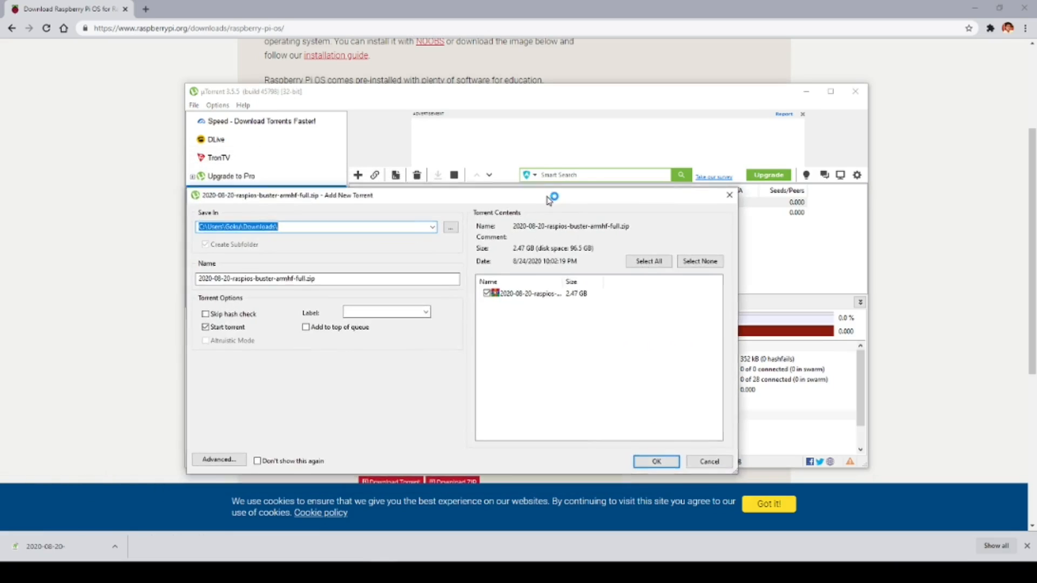
drag(536, 186, 620, 148)
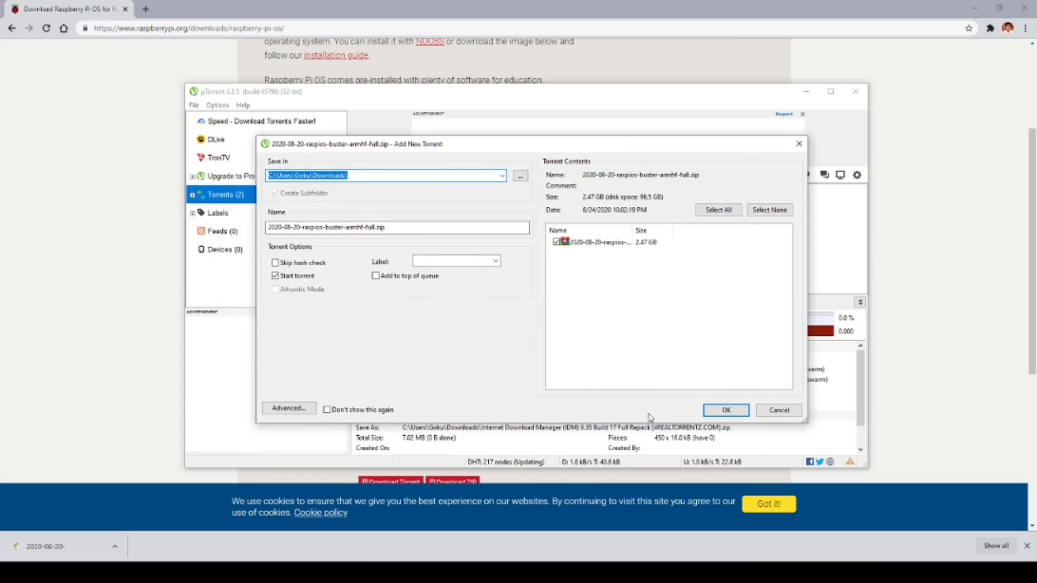
click(726, 410)
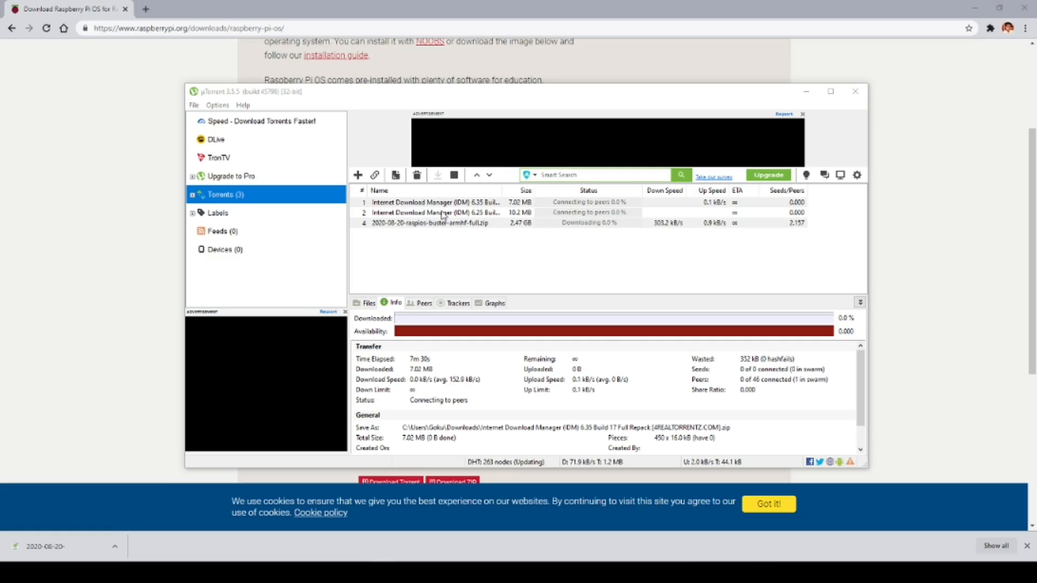
- Remove the two Internet Download Manager torrents from the torrent list, confirming each removal
click(443, 213)
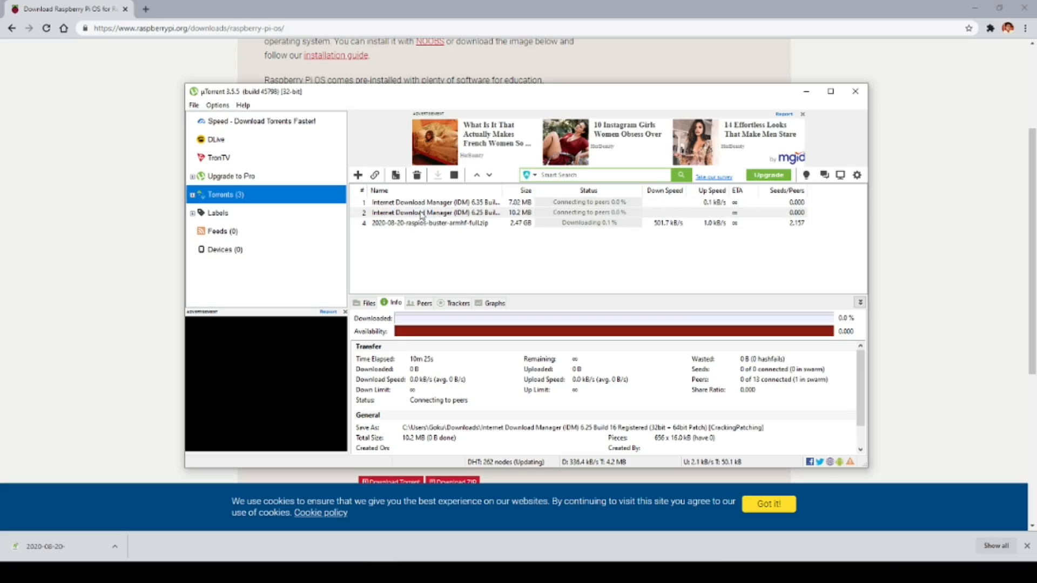
click(417, 175)
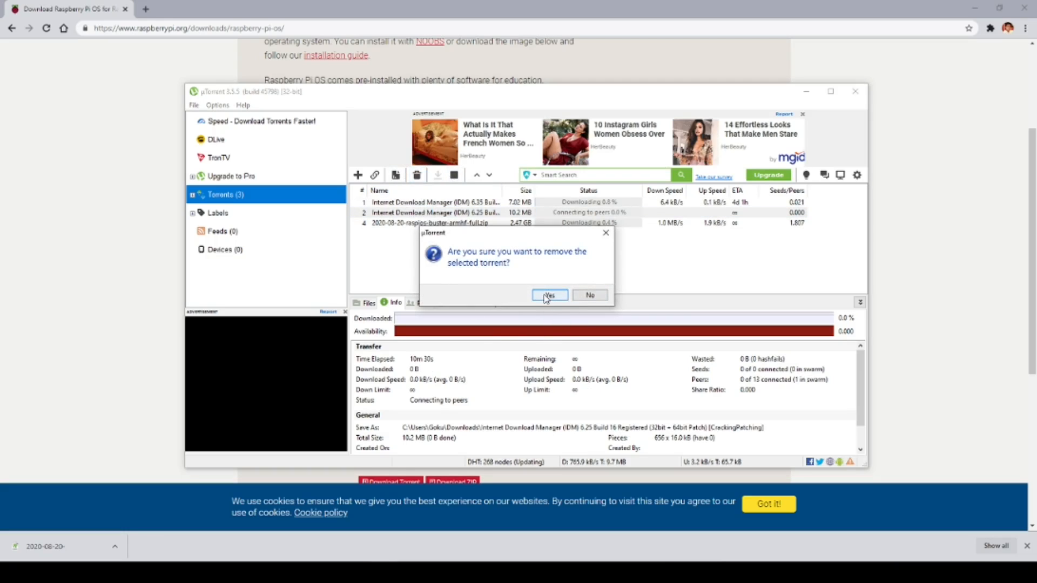
click(548, 295)
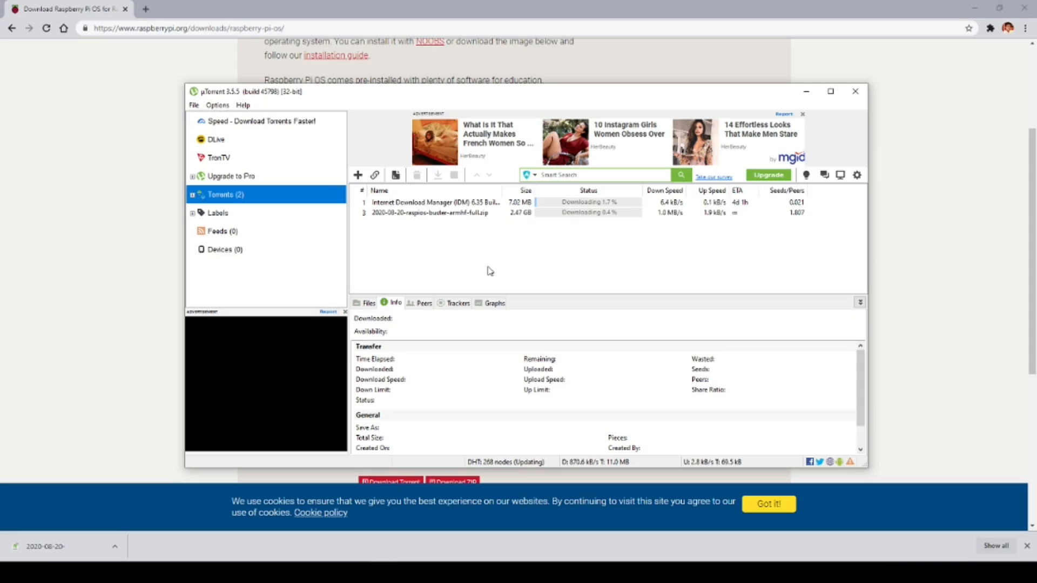
click(439, 204)
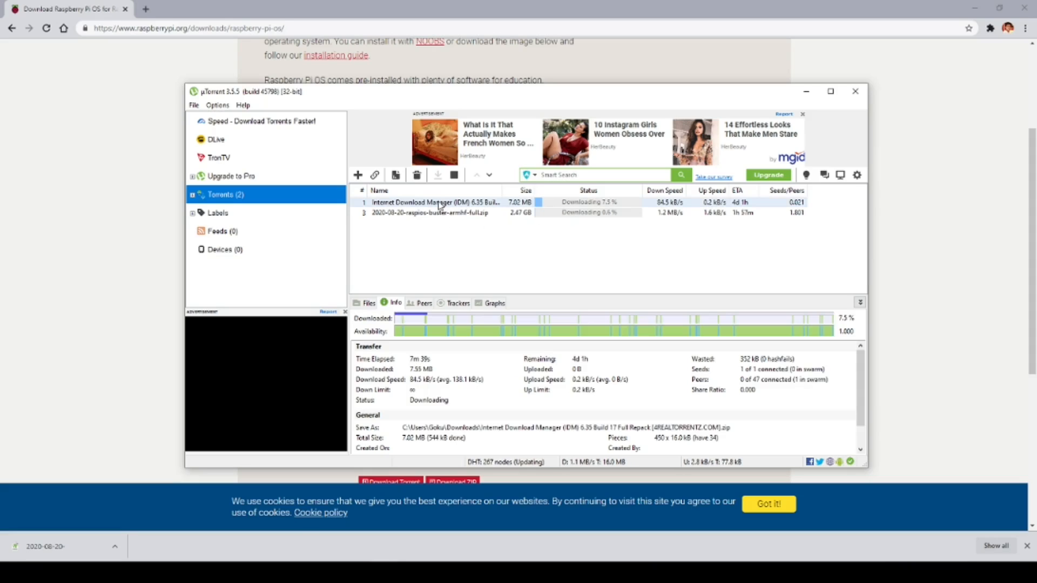
click(418, 176)
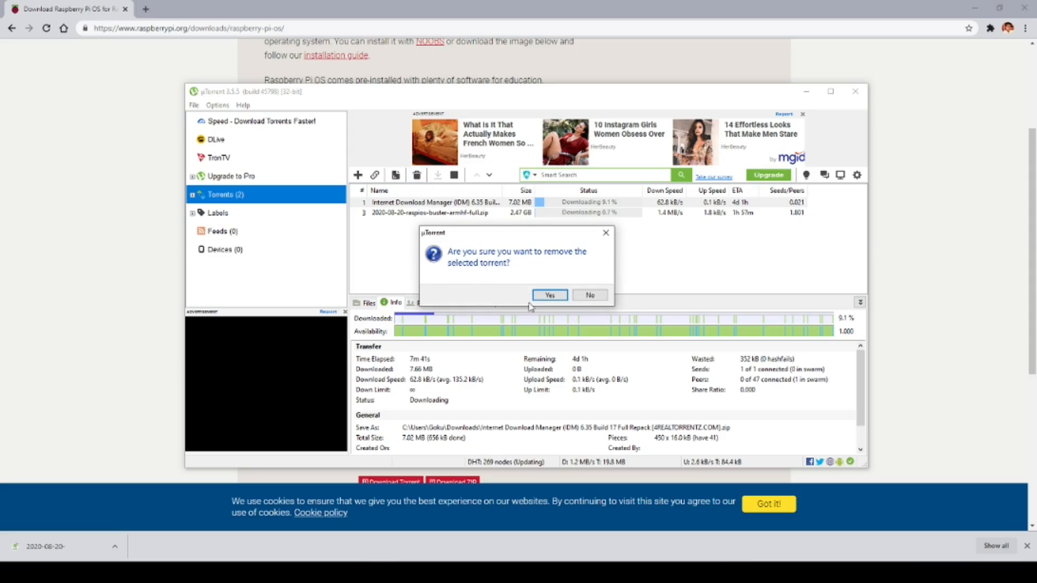
click(549, 294)
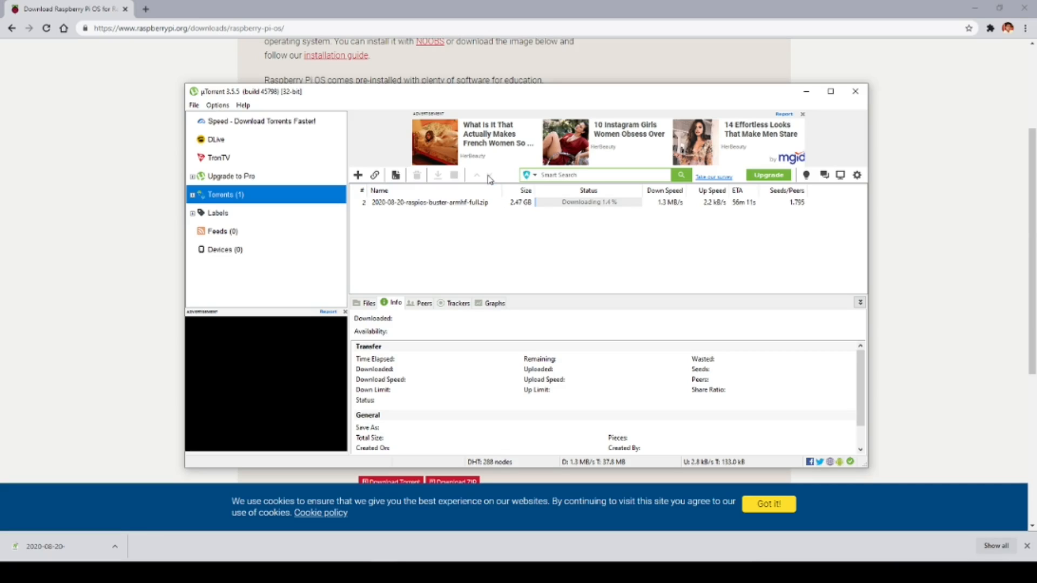
drag(450, 97, 433, 83)
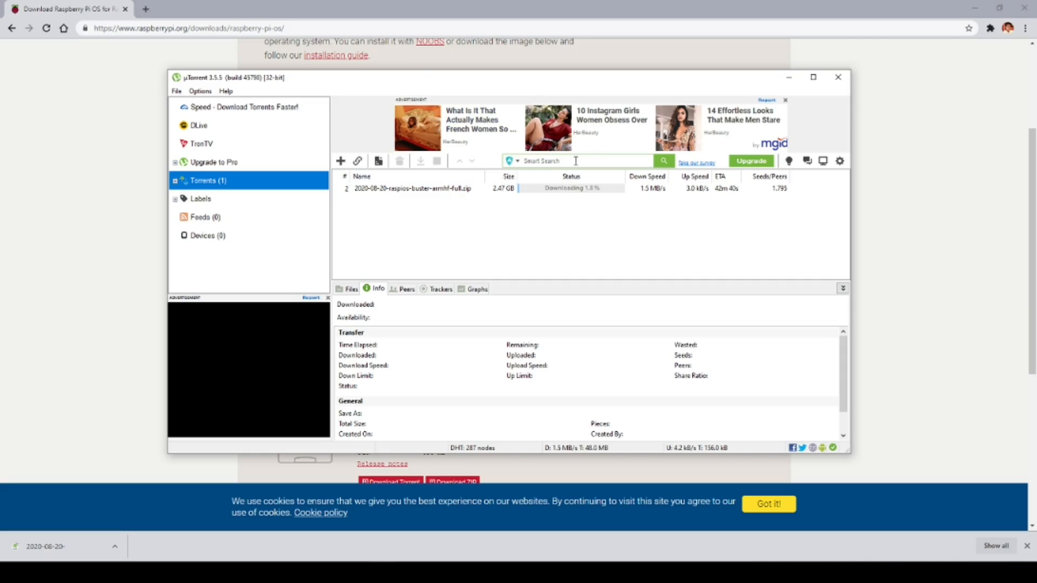
drag(622, 80, 590, 70)
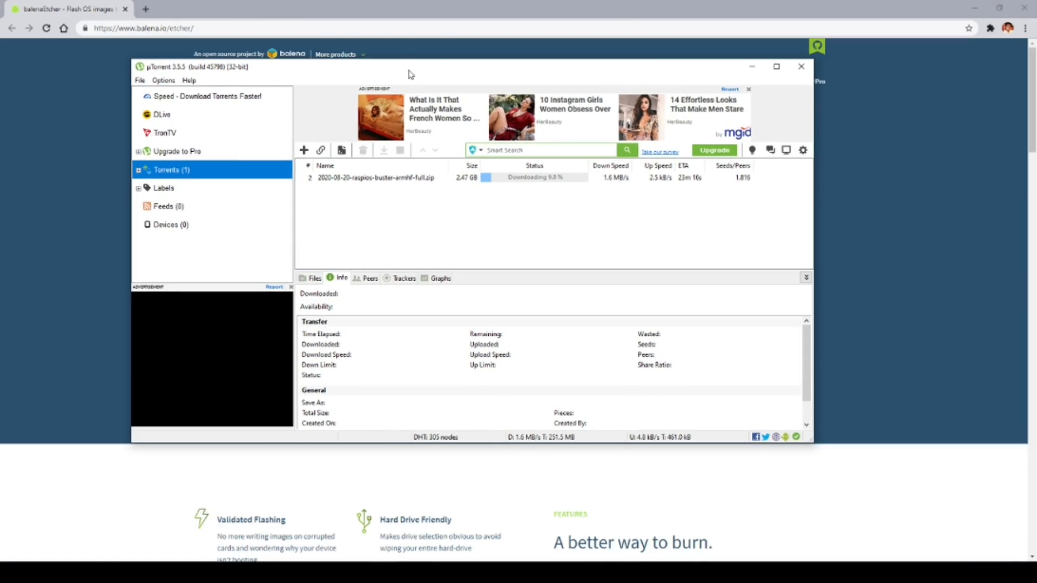
drag(411, 74, 530, 75)
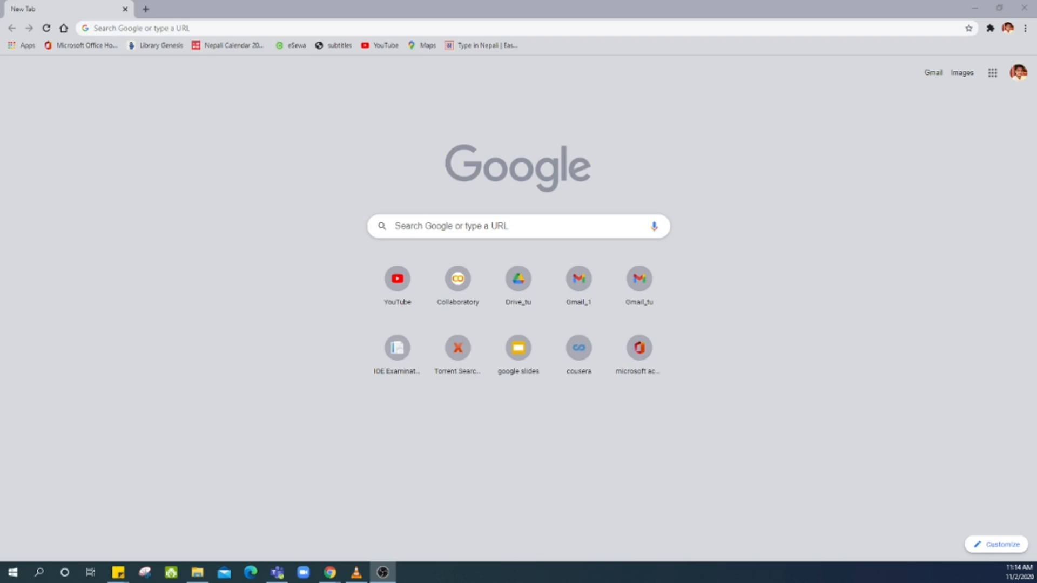
- Search the web in Chrome for "balena etcher" and open the balena.io Etcher result in a new tab
click(166, 28)
text(balena et)
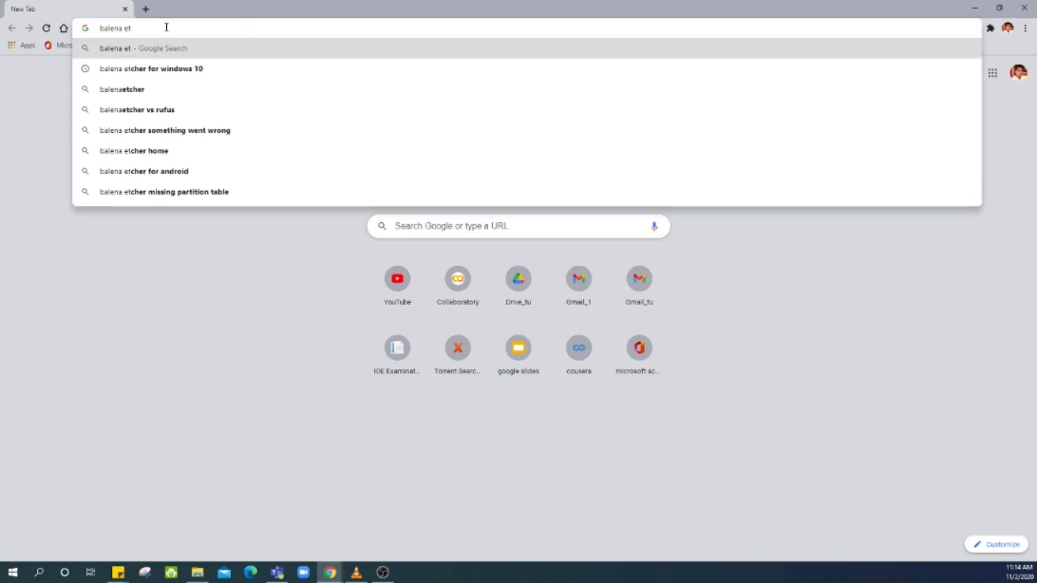
text(cher)
key(Return)
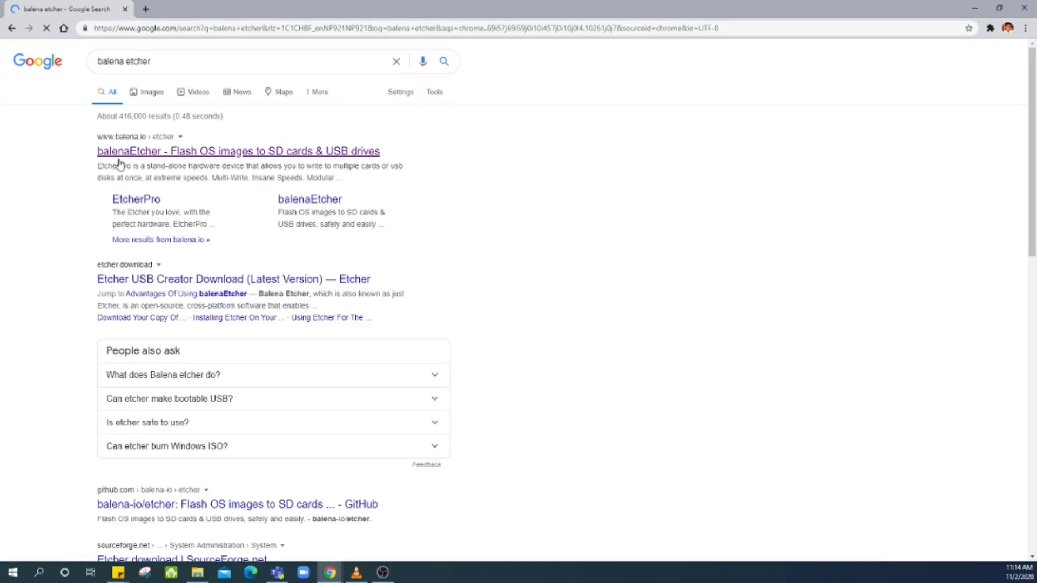
middle_click(167, 161)
click(173, 5)
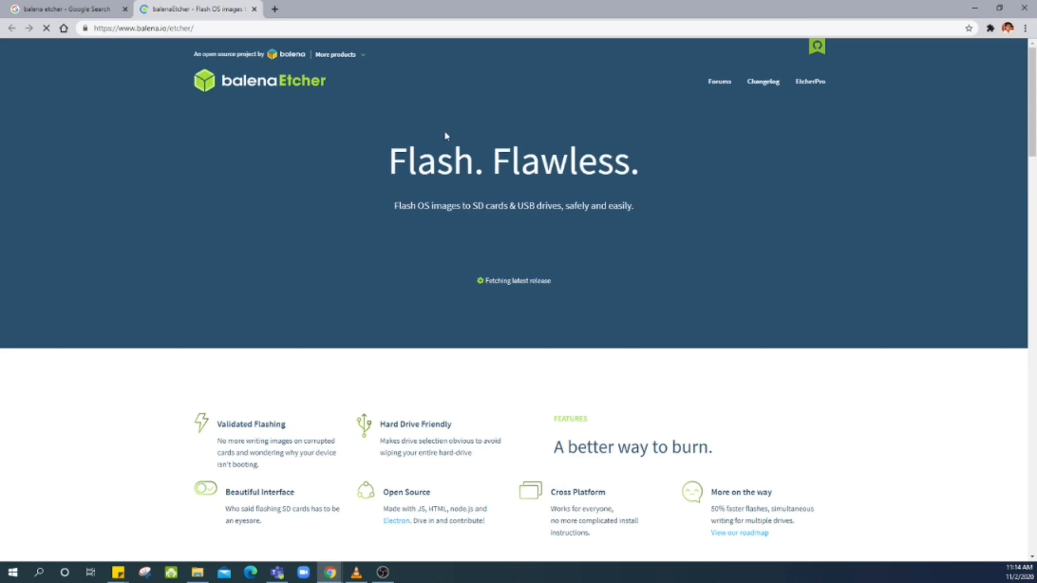
- Download Etcher for Windows (x86|x64) (Installer) through the download manager and dismiss the completion dialog
scroll(518, 296, down, 12)
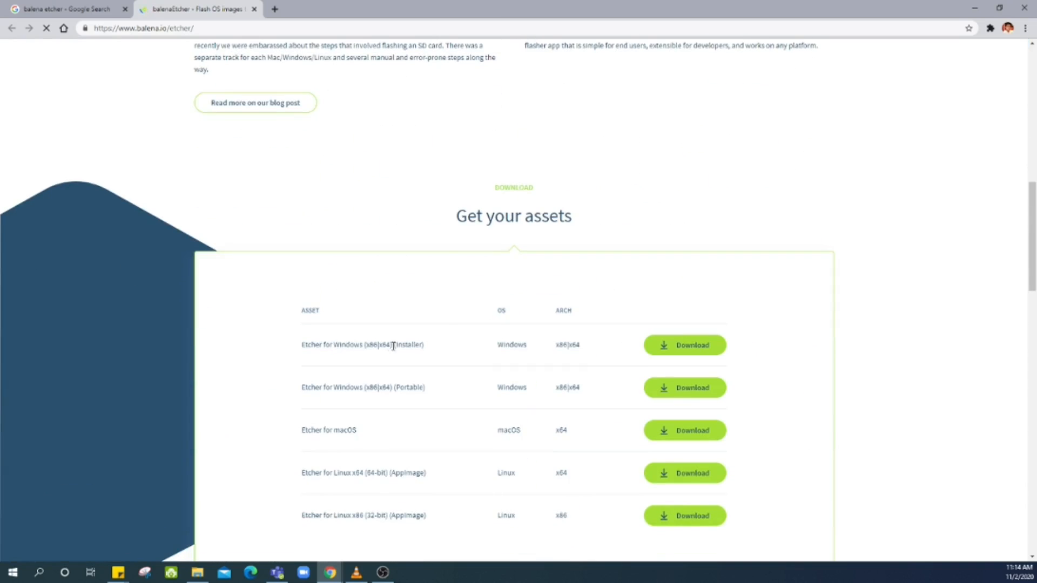
scroll(588, 356, down, 3)
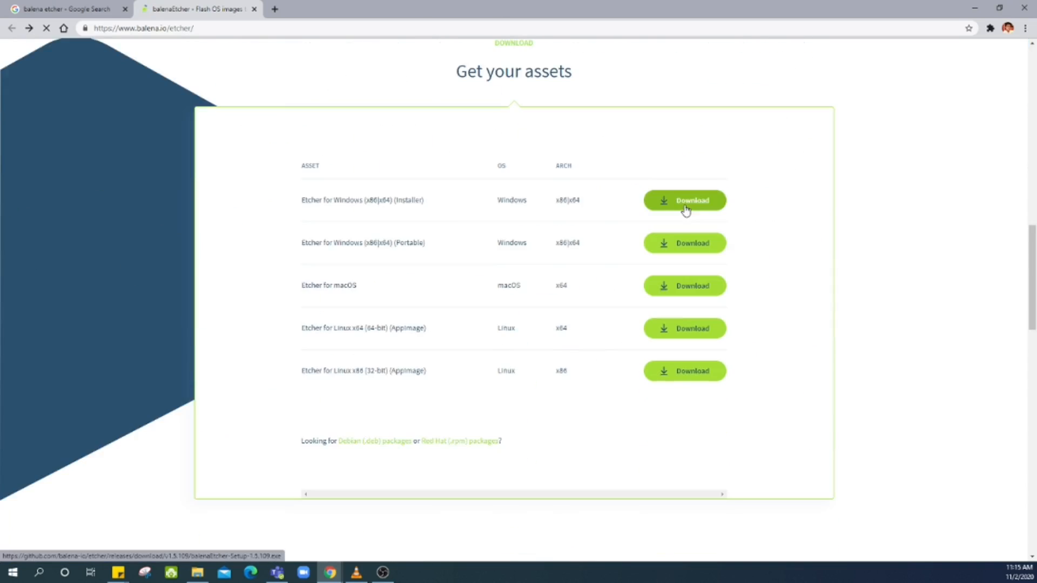
click(686, 204)
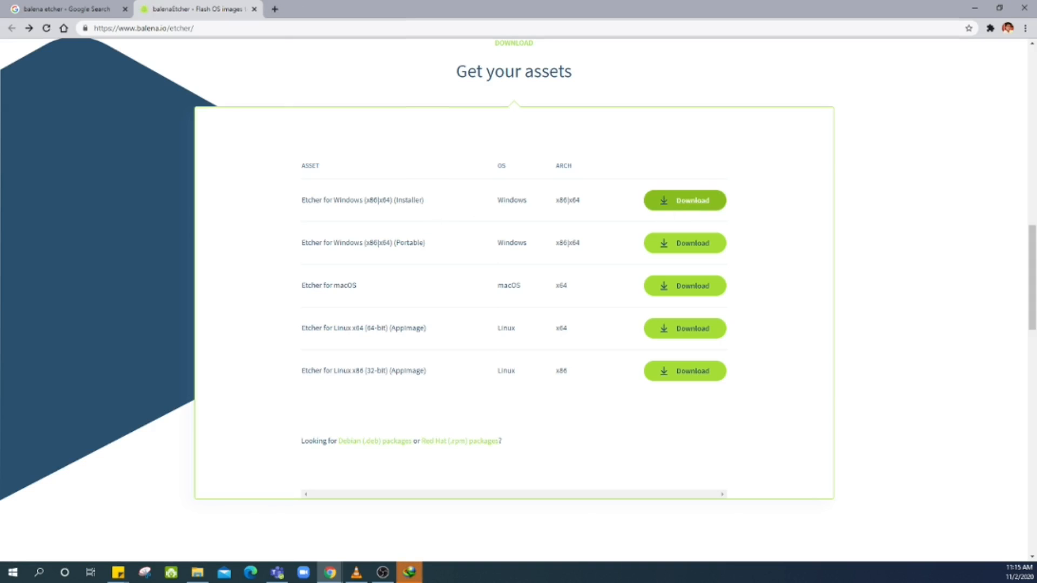
drag(247, 142, 425, 92)
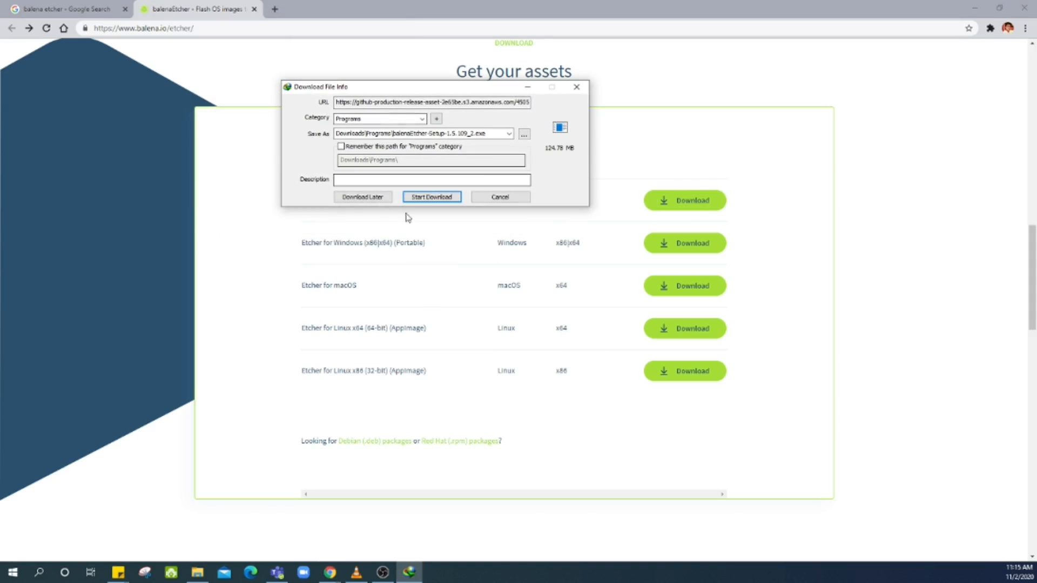
click(431, 197)
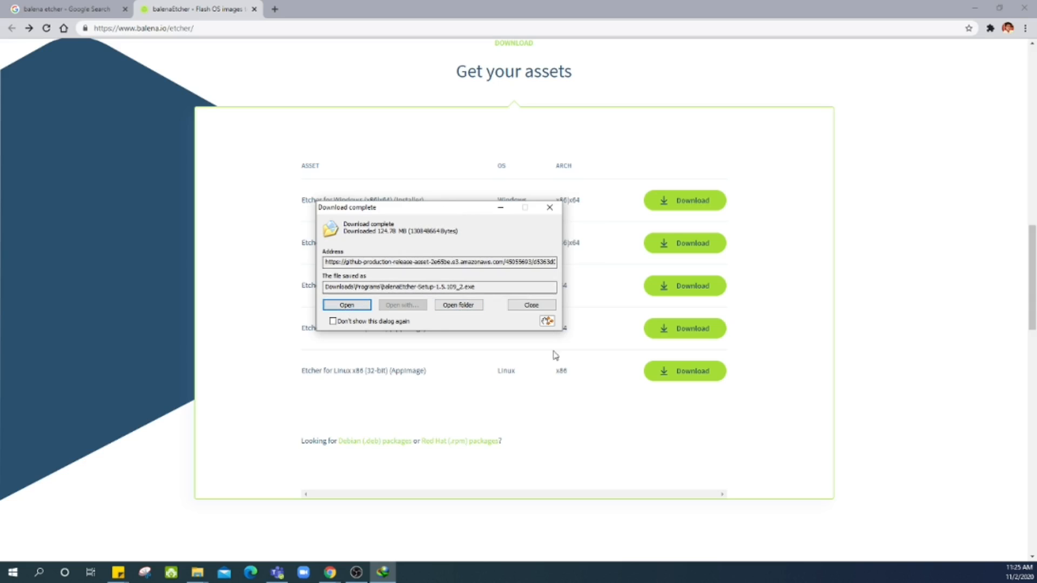
click(531, 305)
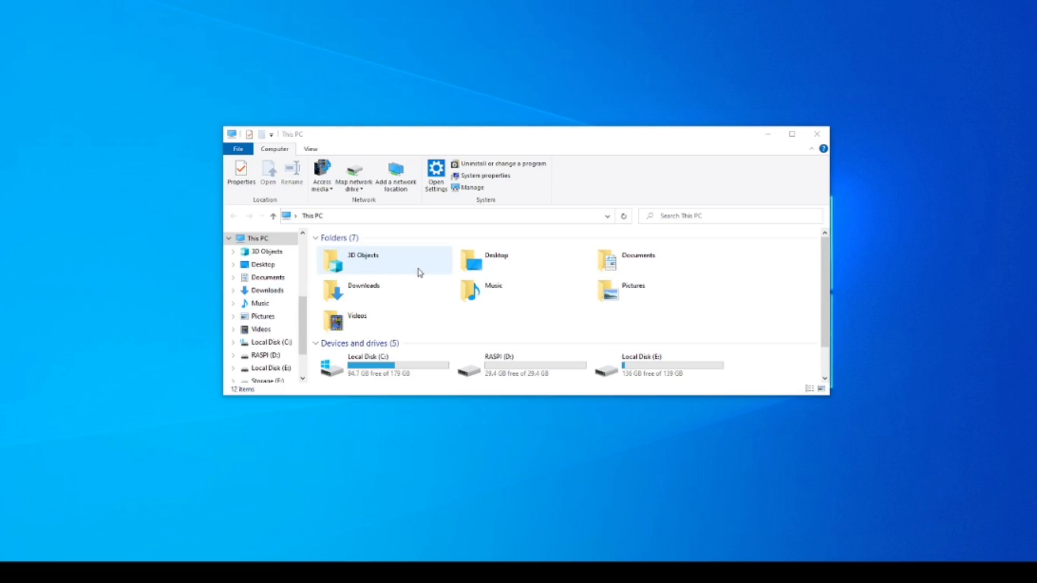
- Open the Downloads folder in a maximized File Explorer window and select the 2020-08-20-raspios-buster-armhf-full.zip torrent file
double_click(394, 296)
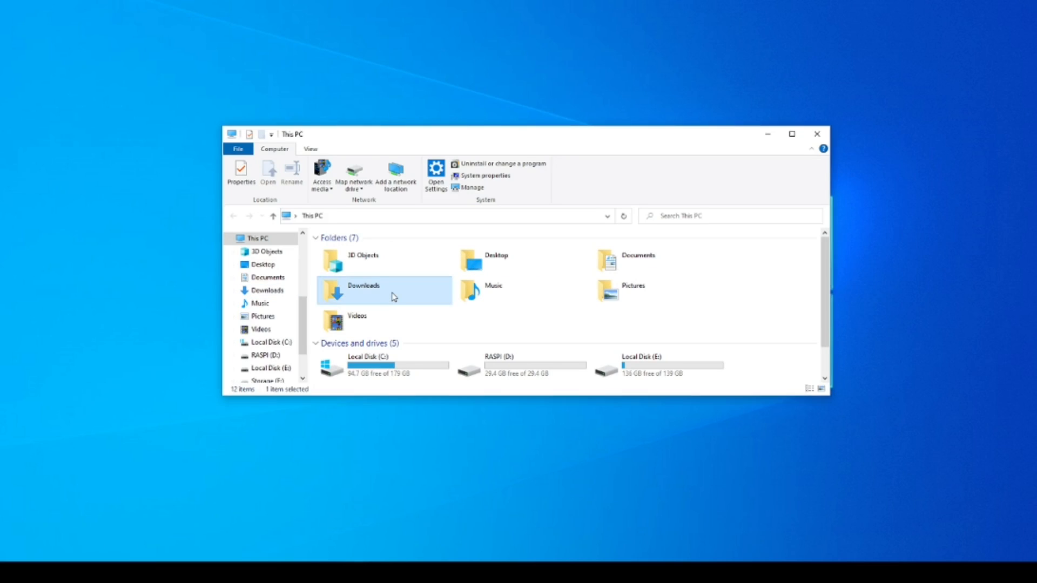
key(super+Up)
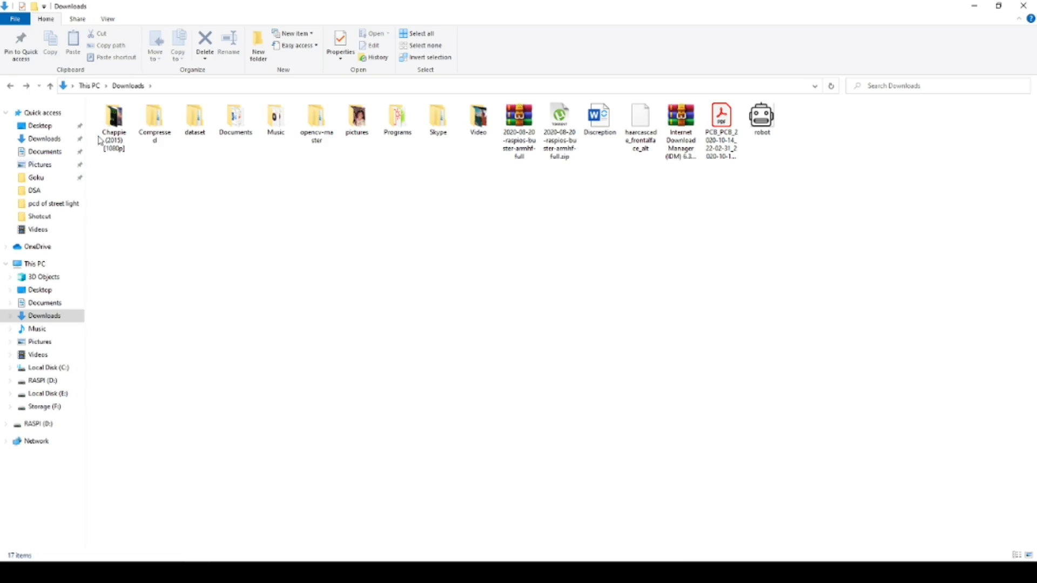
click(560, 141)
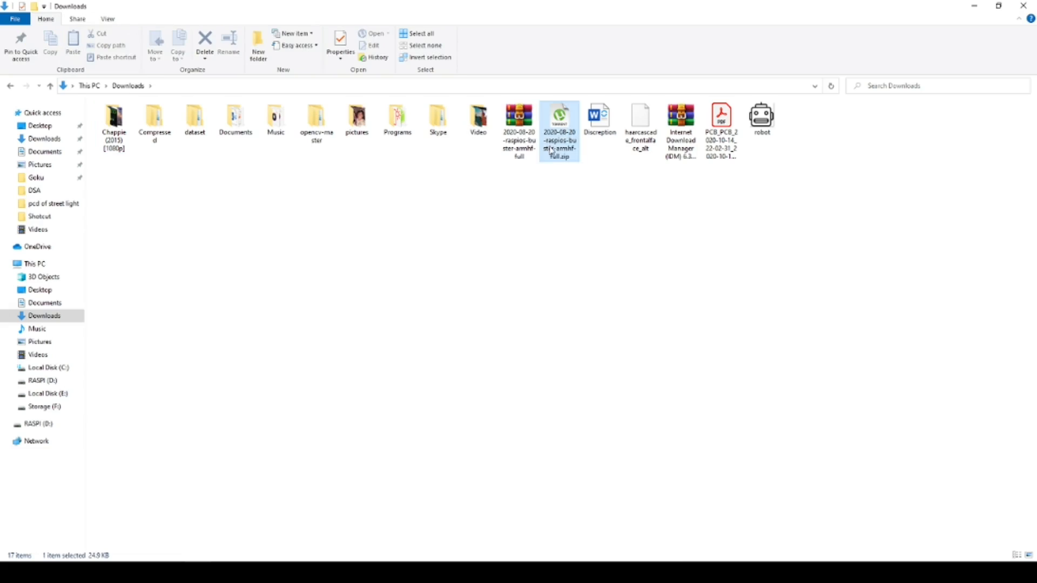
- Extract the 2020-08-20-raspios-buster-armhf-full ZIP archive into a folder of the same name and check the extracted folder's contents
click(519, 149)
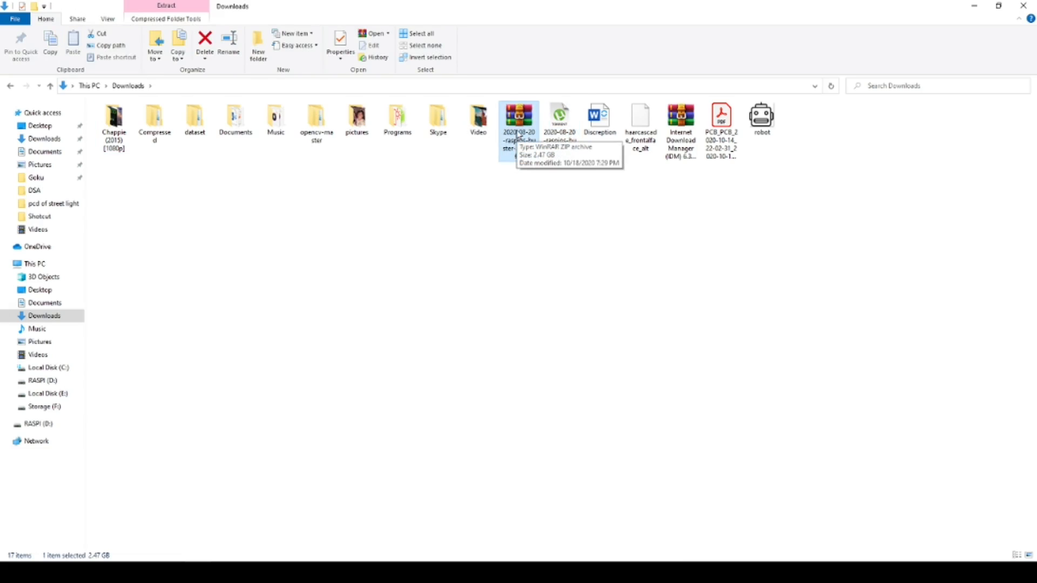
click(508, 178)
click(517, 143)
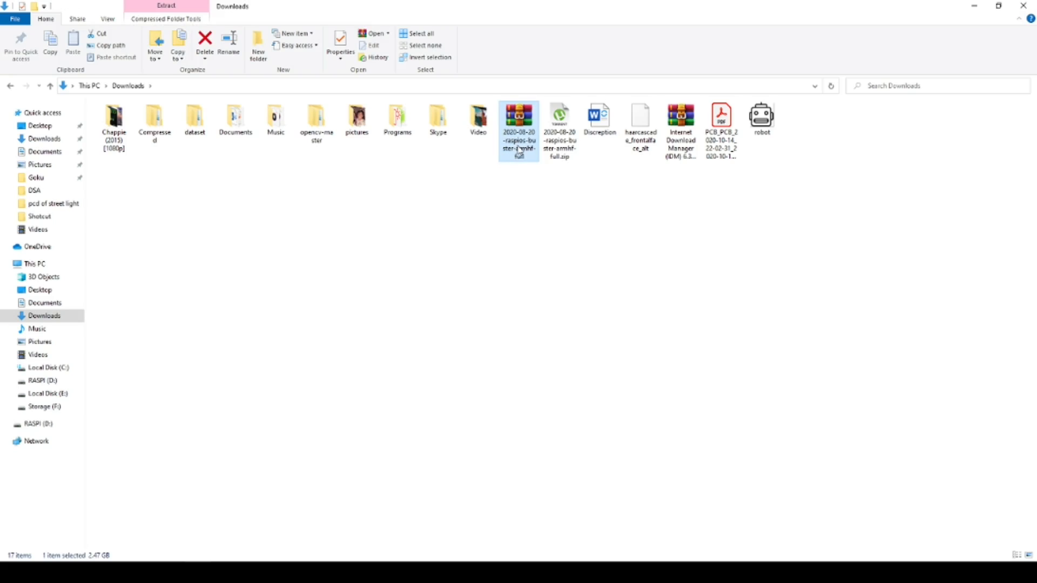
right_click(519, 147)
click(439, 185)
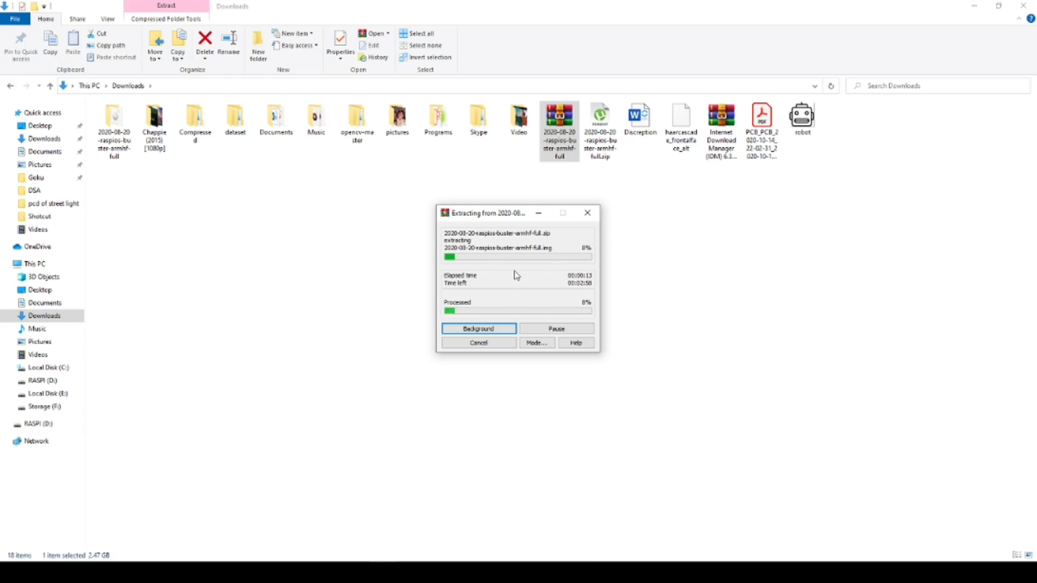
drag(522, 219, 563, 218)
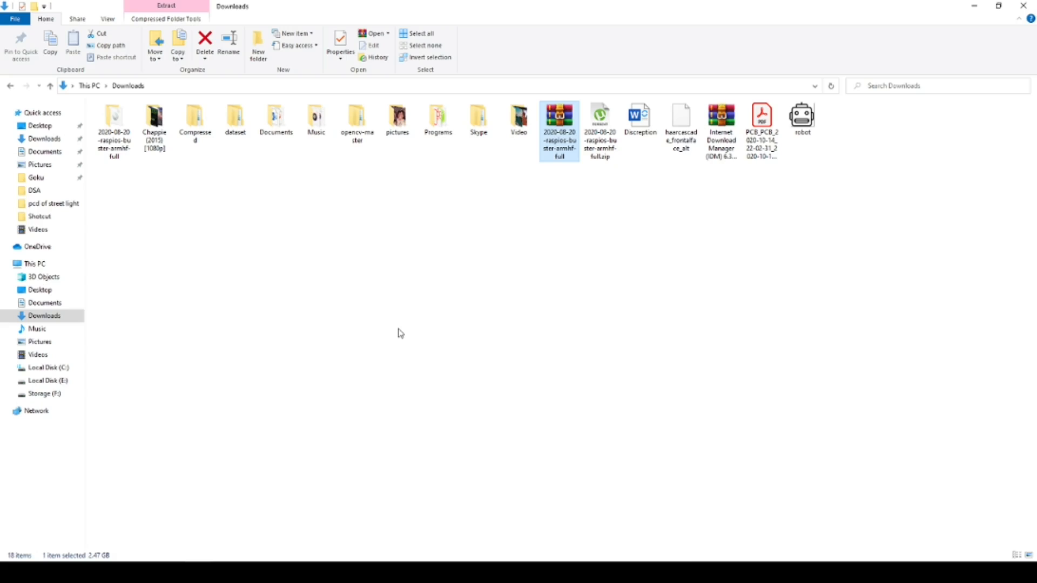
double_click(114, 124)
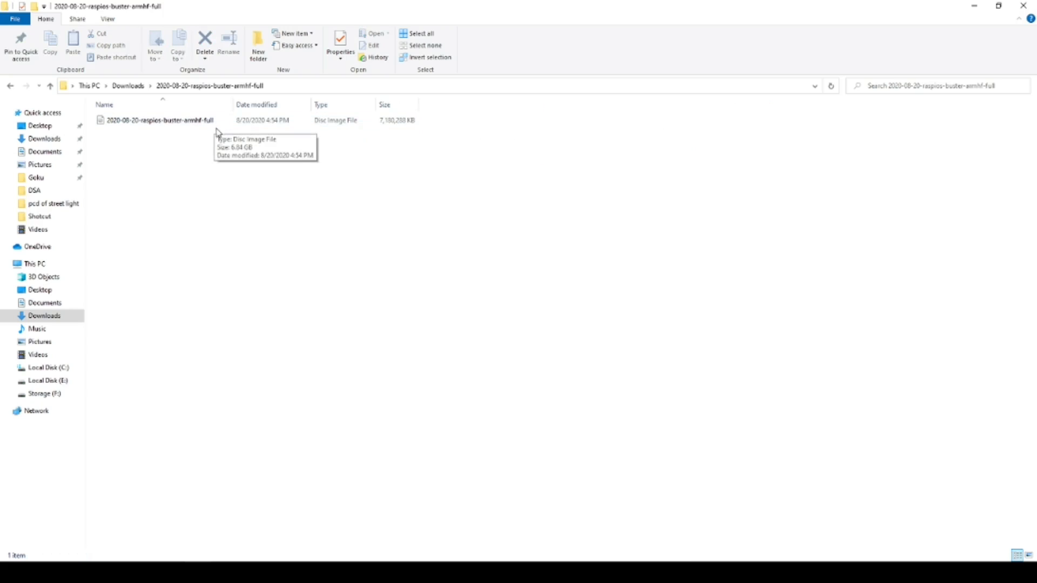
click(11, 87)
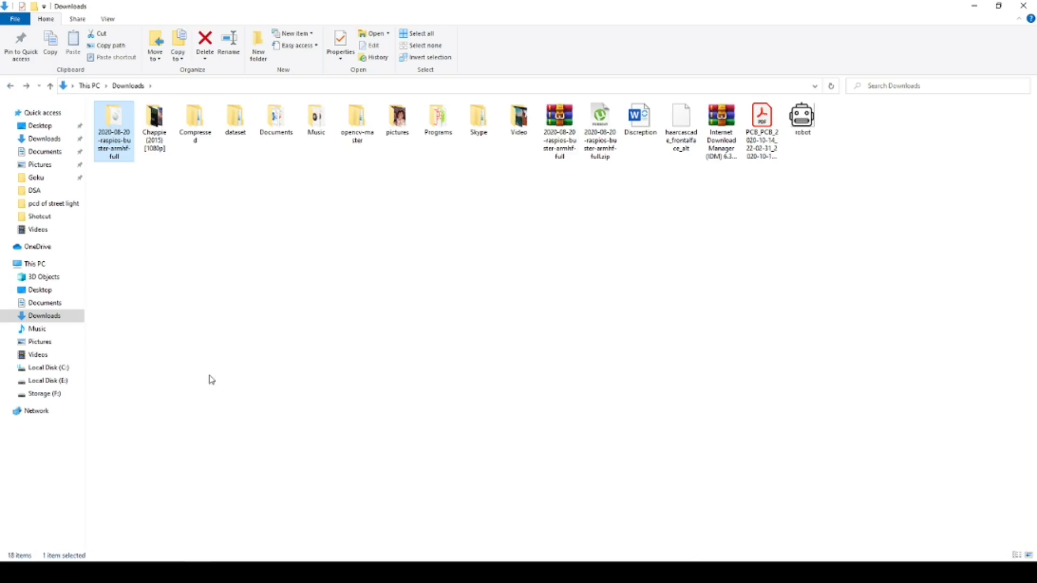
- Run balenaEtcher-Setup-1.5.109 from the Programs folder in Downloads and accept the license agreement to install balenaEtcher
double_click(438, 118)
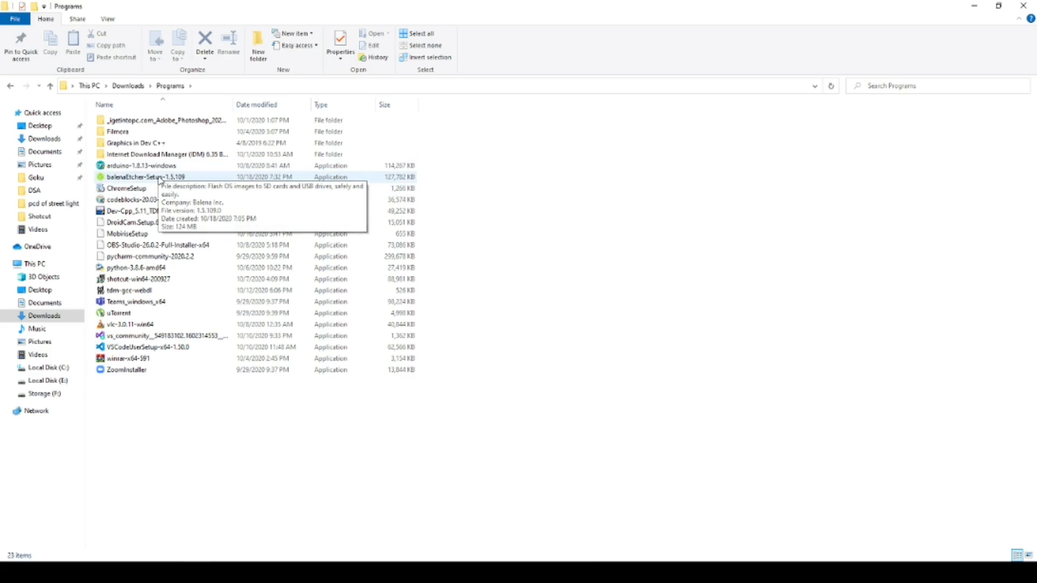
double_click(160, 178)
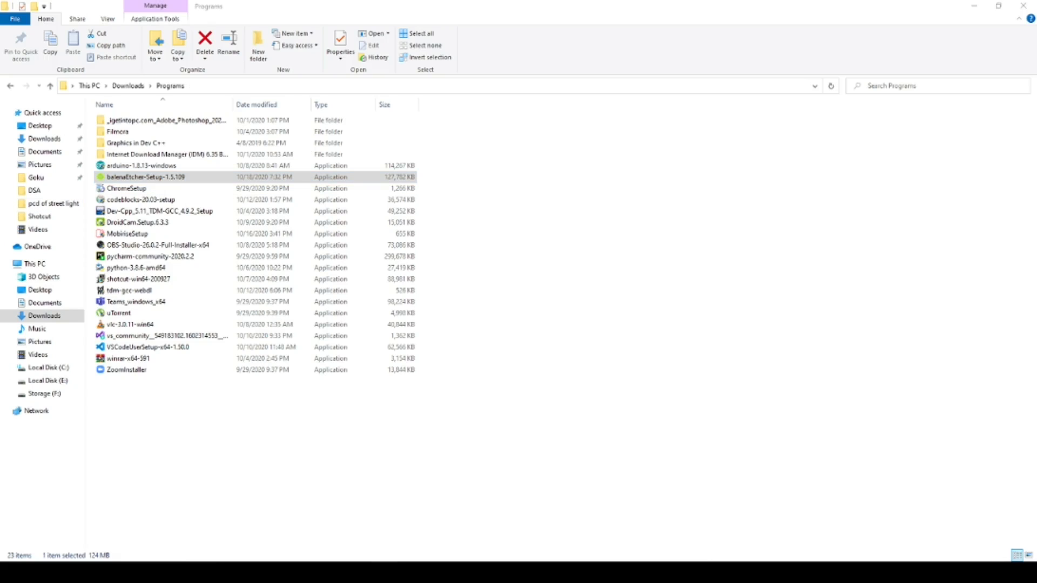
drag(468, 219, 576, 71)
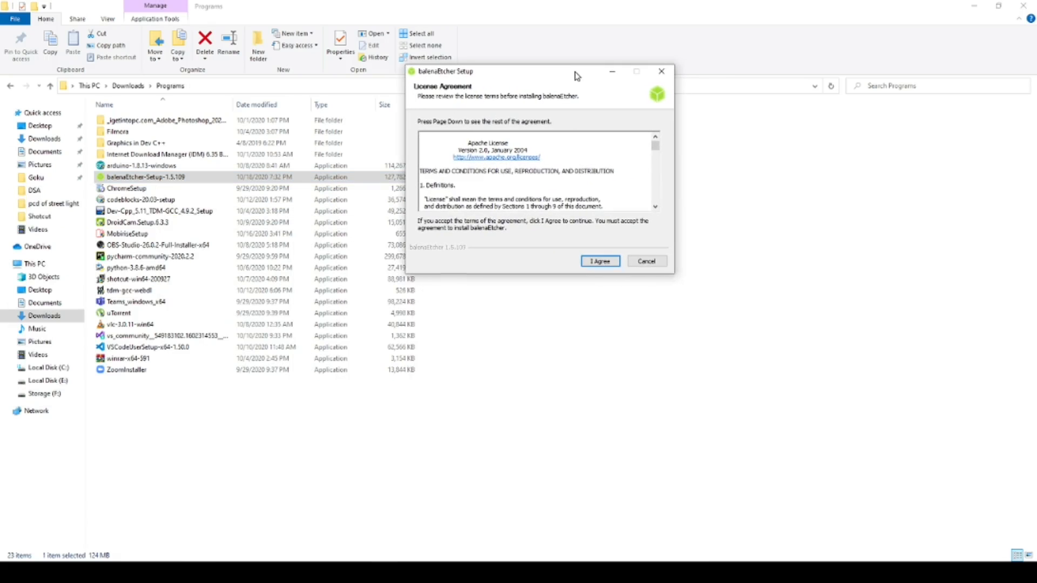
click(600, 261)
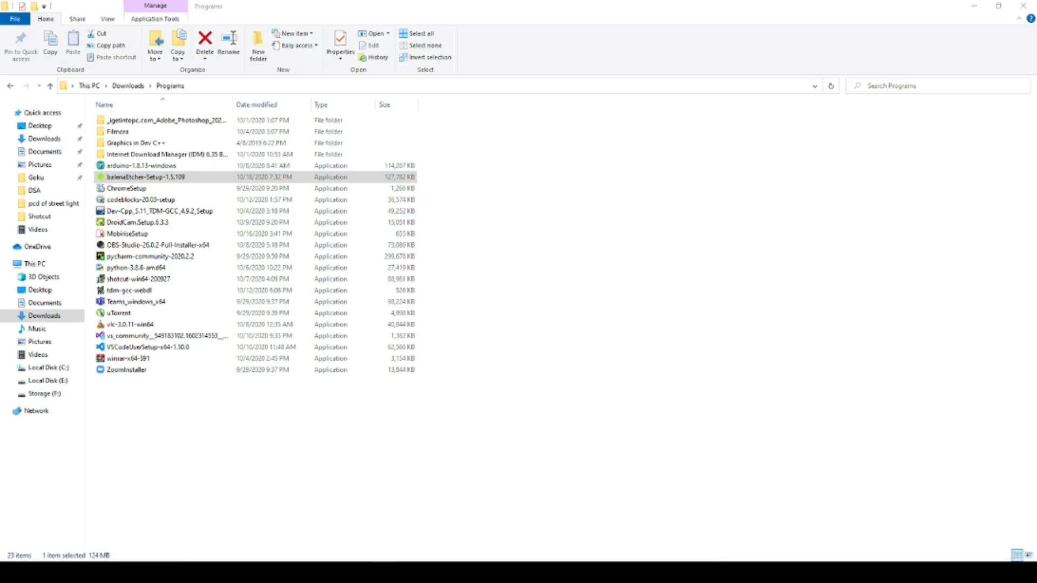
- Load the 2020-08-20-raspios-buster-armhf-full disc image from its extracted folder in Downloads as the file to flash in Etcher
drag(227, 91, 489, 31)
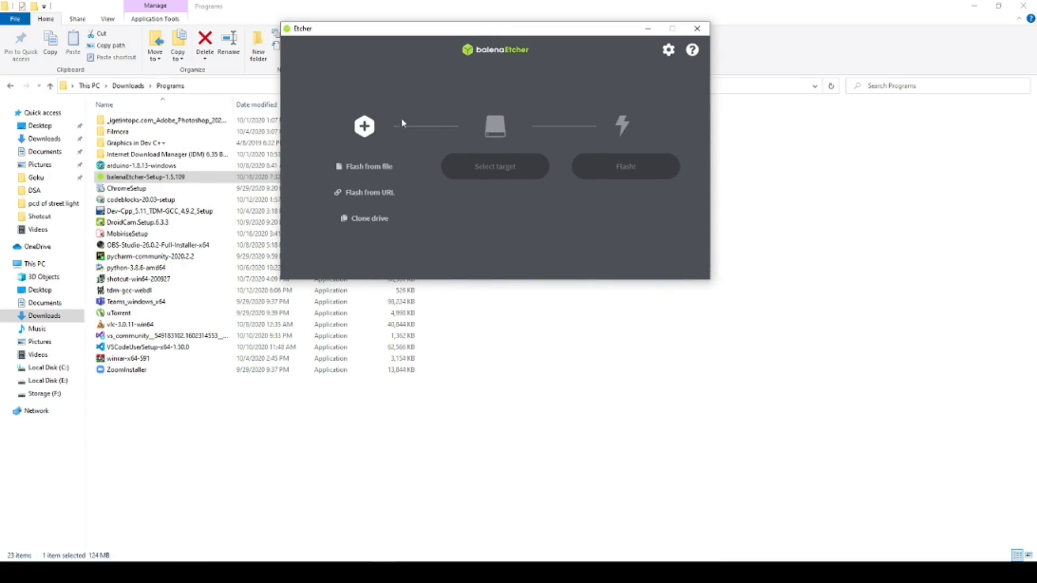
click(368, 167)
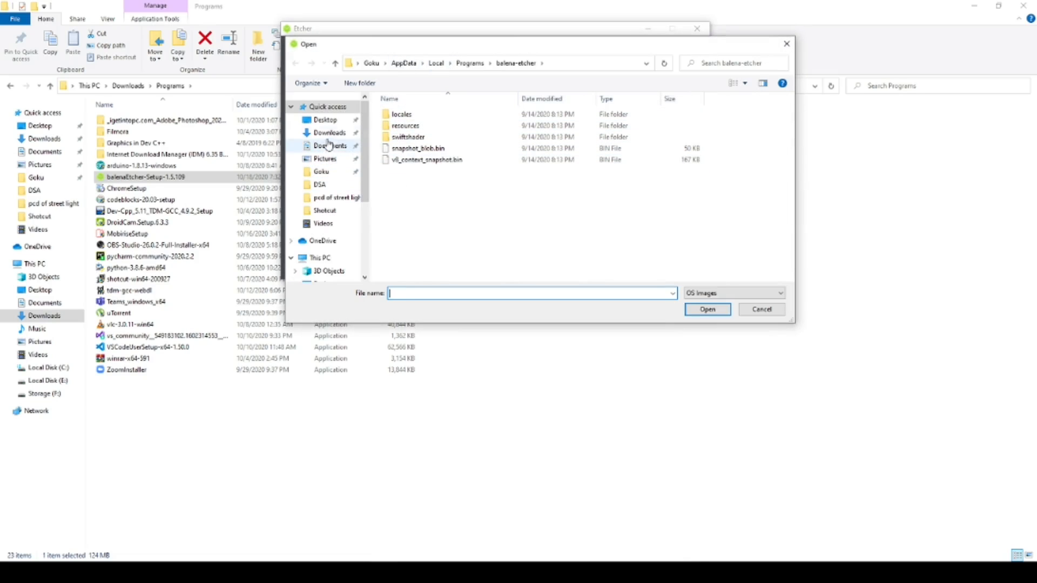
click(327, 132)
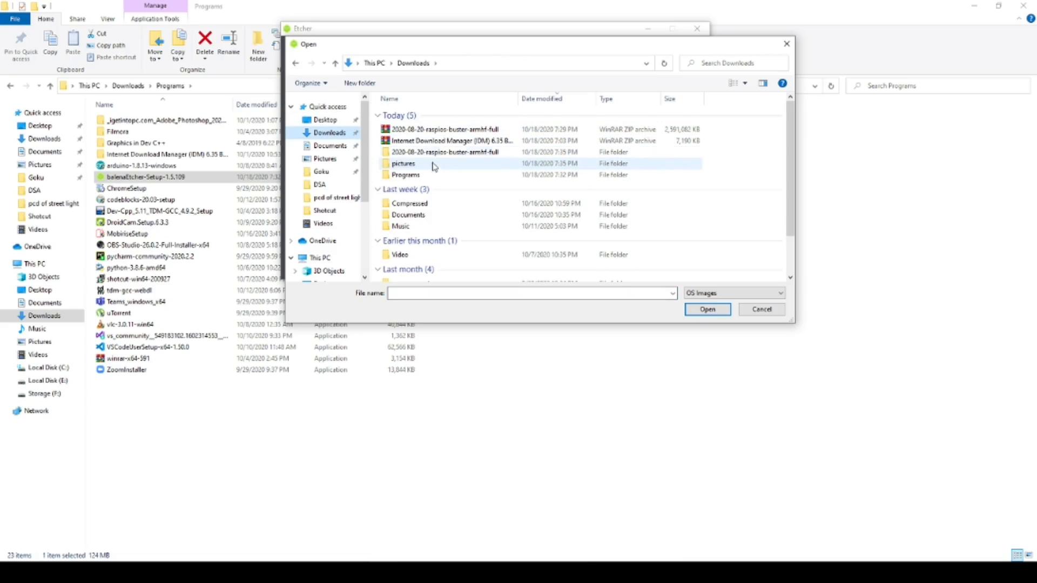
click(453, 154)
double_click(455, 157)
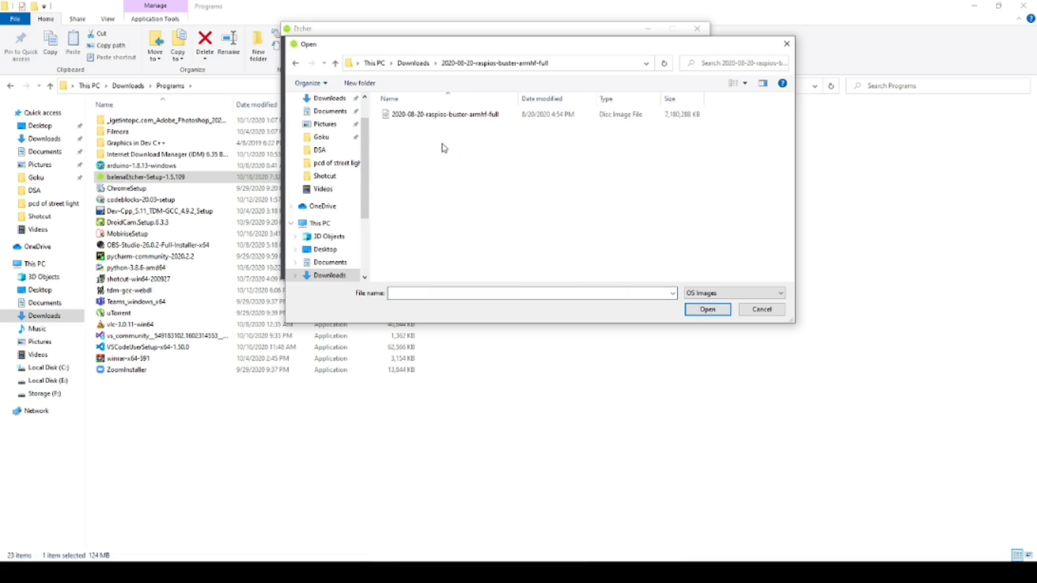
click(431, 116)
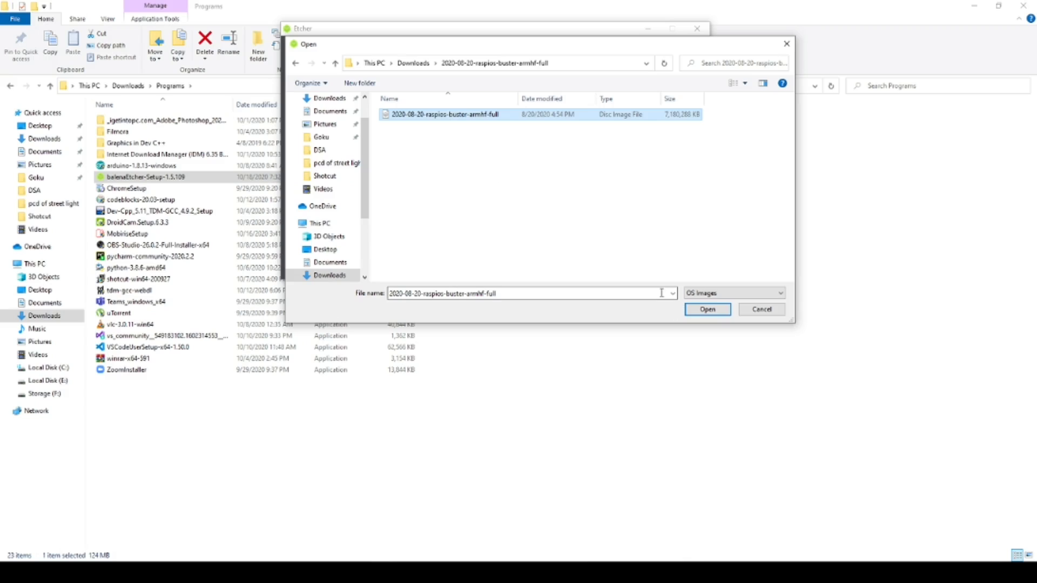
click(703, 312)
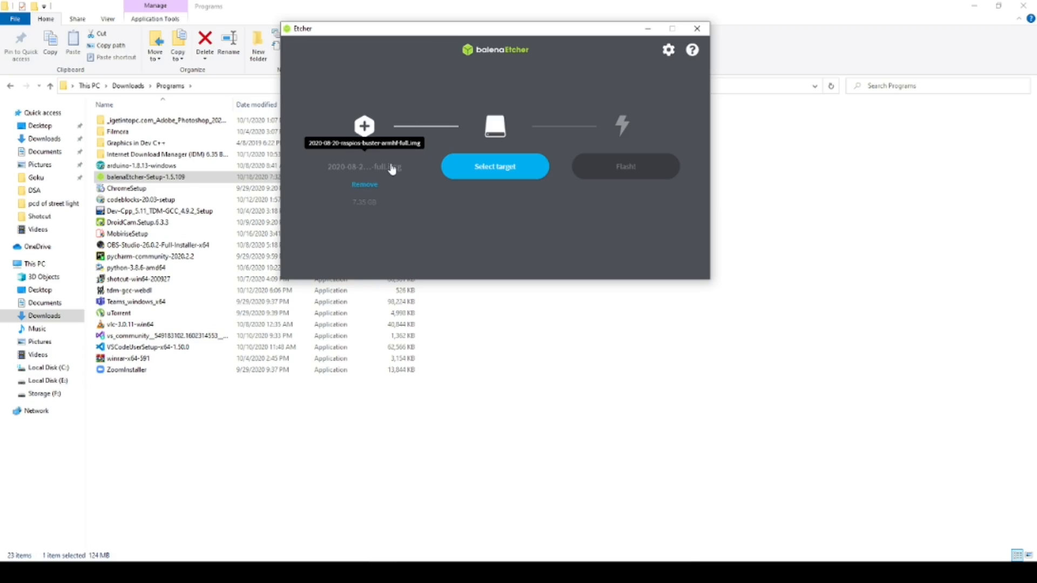
- Choose the Mass Storage Device USB Device at D:\ as the target and start flashing the image
click(488, 171)
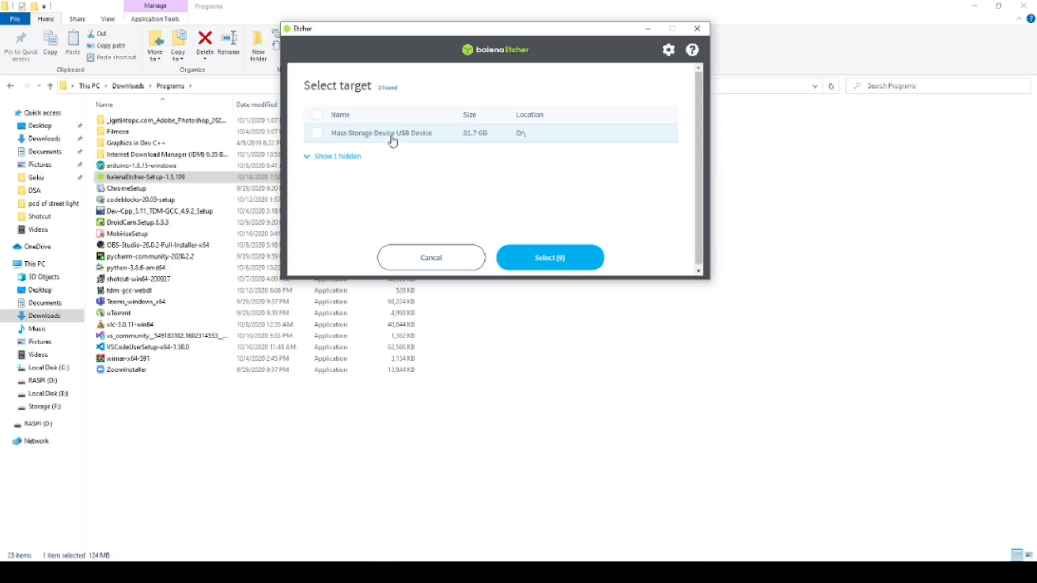
click(484, 140)
click(543, 258)
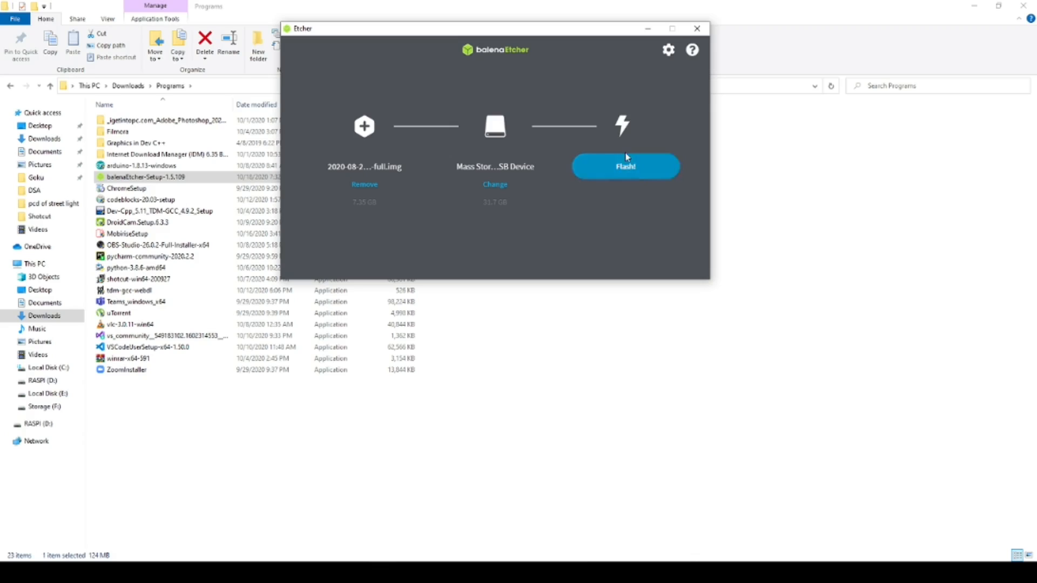
click(624, 168)
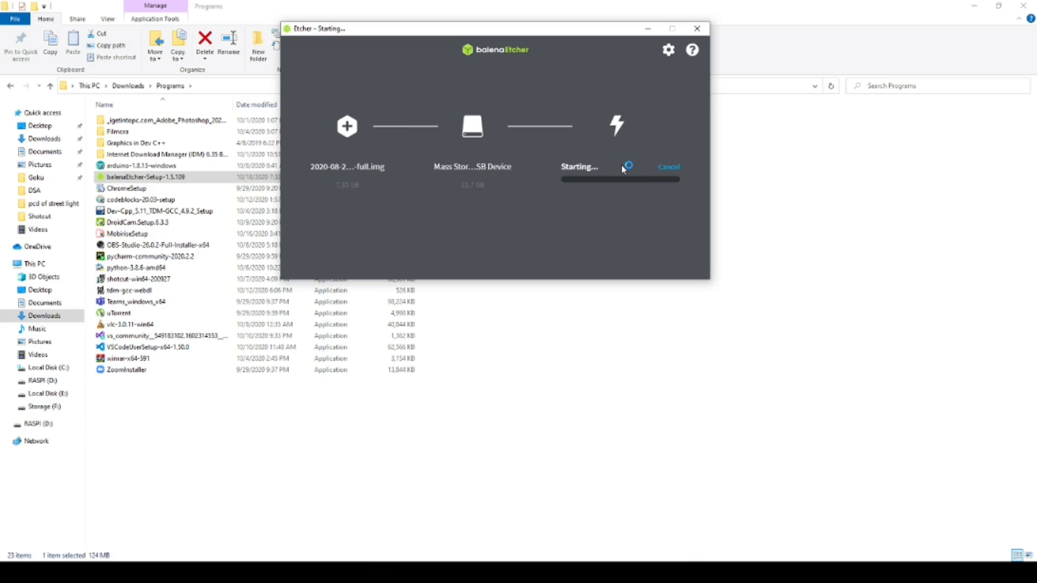